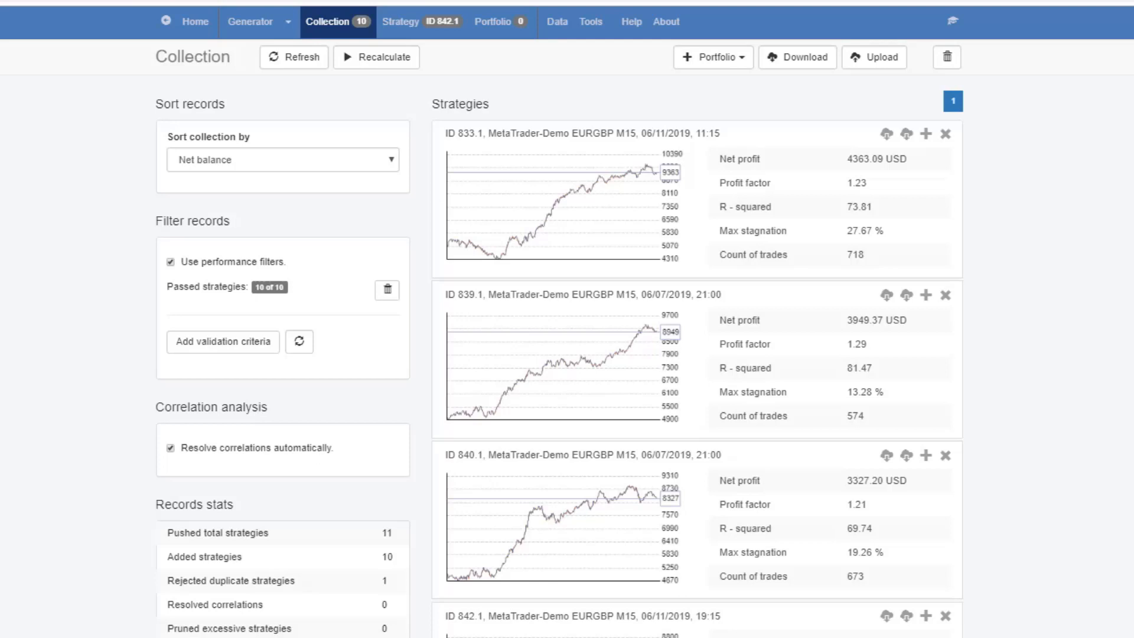
# Look through the strategies in the collection and examine their balance charts and performance stats.
pyautogui.scroll(-12, 697, 354)
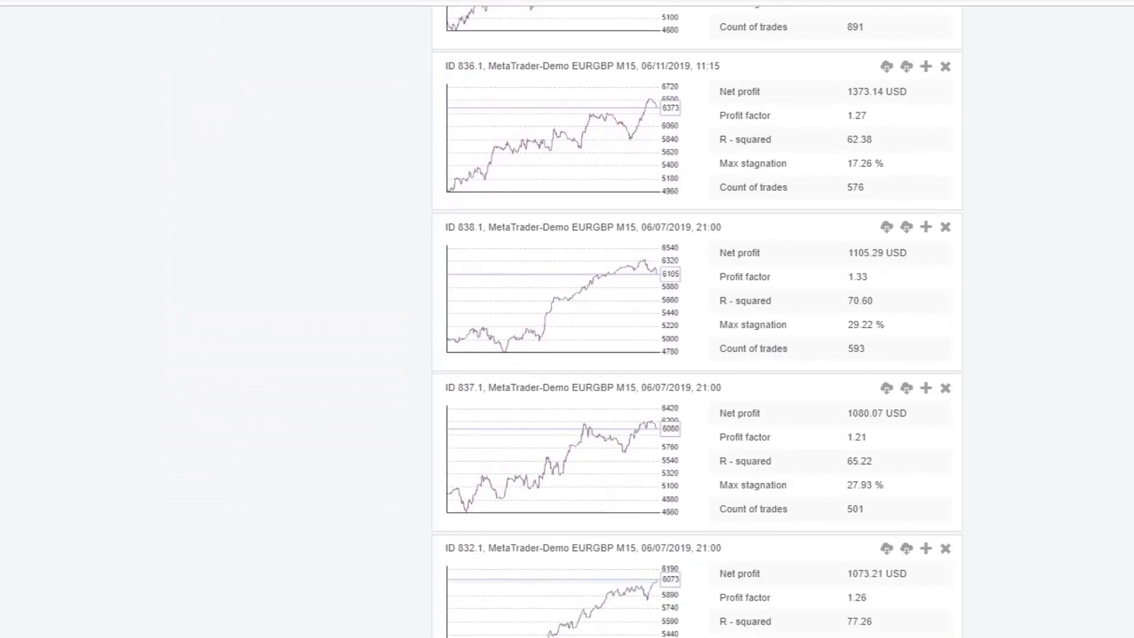
pyautogui.scroll(15, 697, 355)
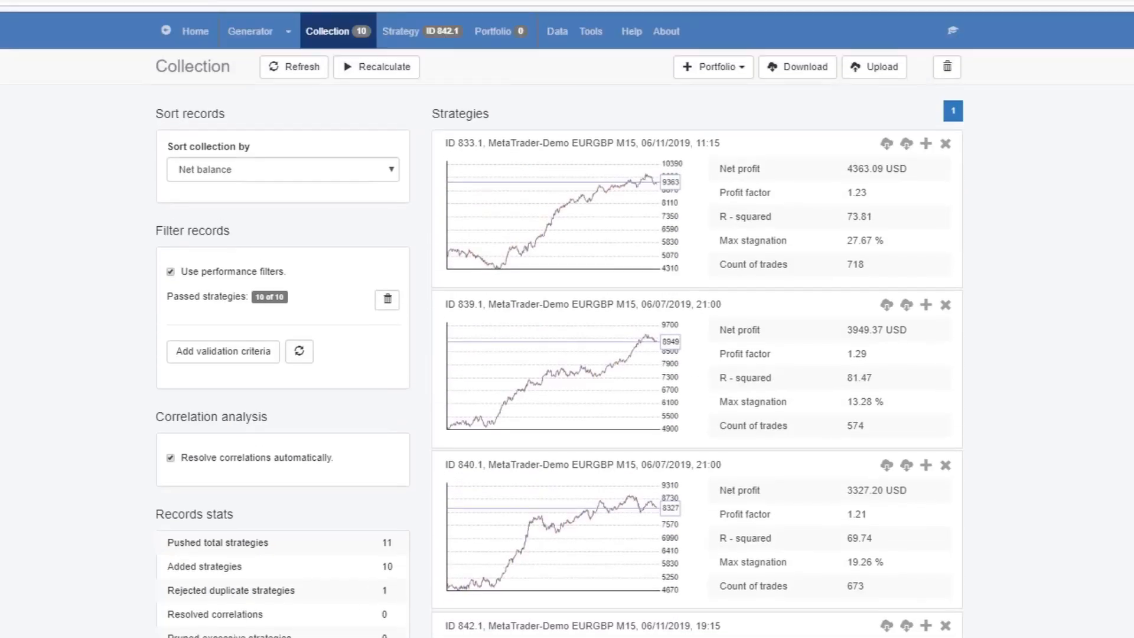
pyautogui.scroll(-1, 697, 354)
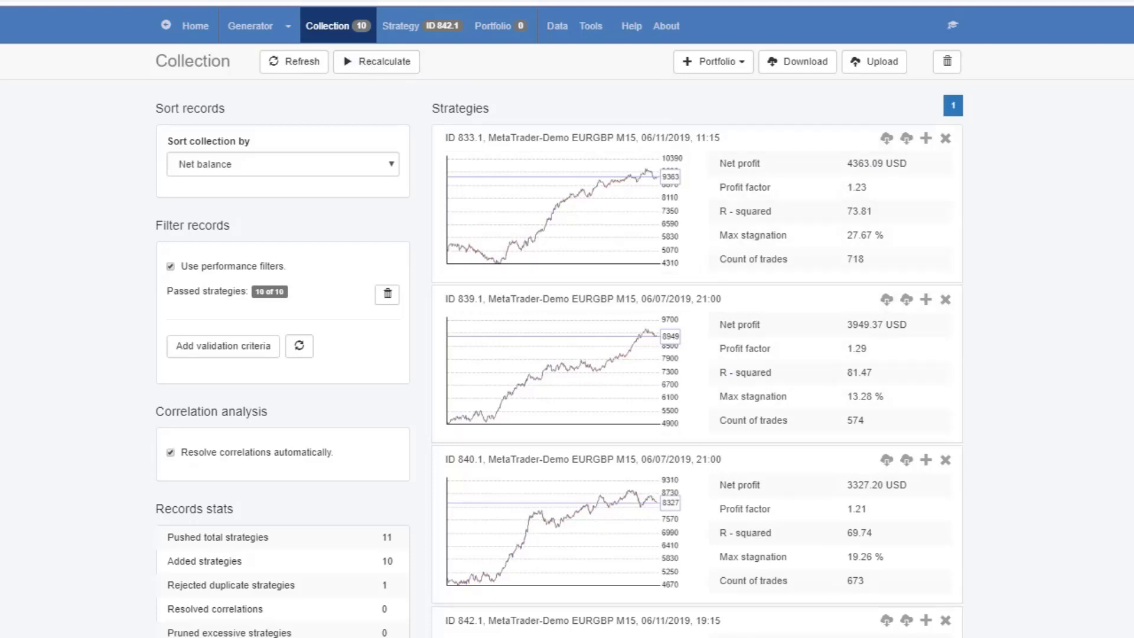
pyautogui.scroll(-7, 566, 319)
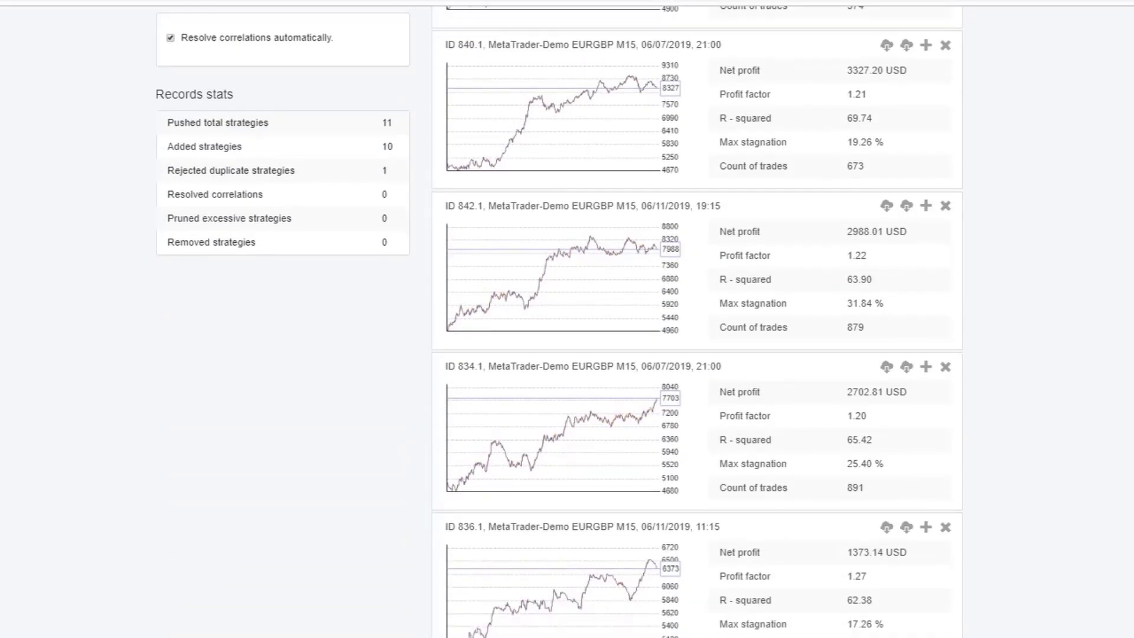
pyautogui.scroll(7, 566, 319)
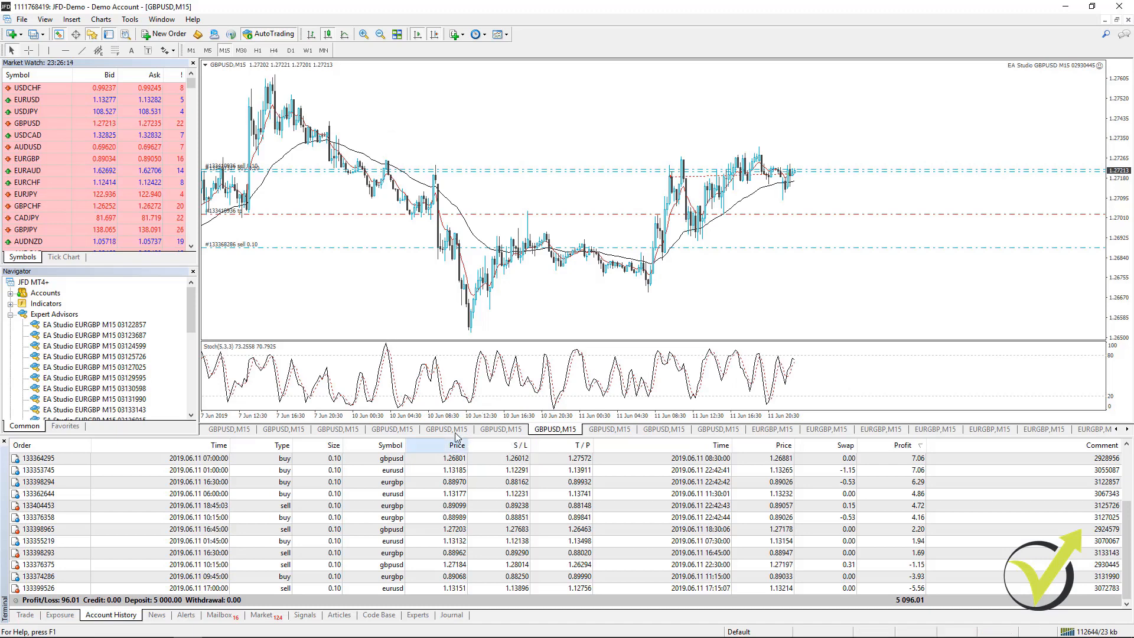
# In MetaTrader, view another of the open GBPUSD M15 charts running its own Expert Advisor.
pyautogui.click(405, 435)
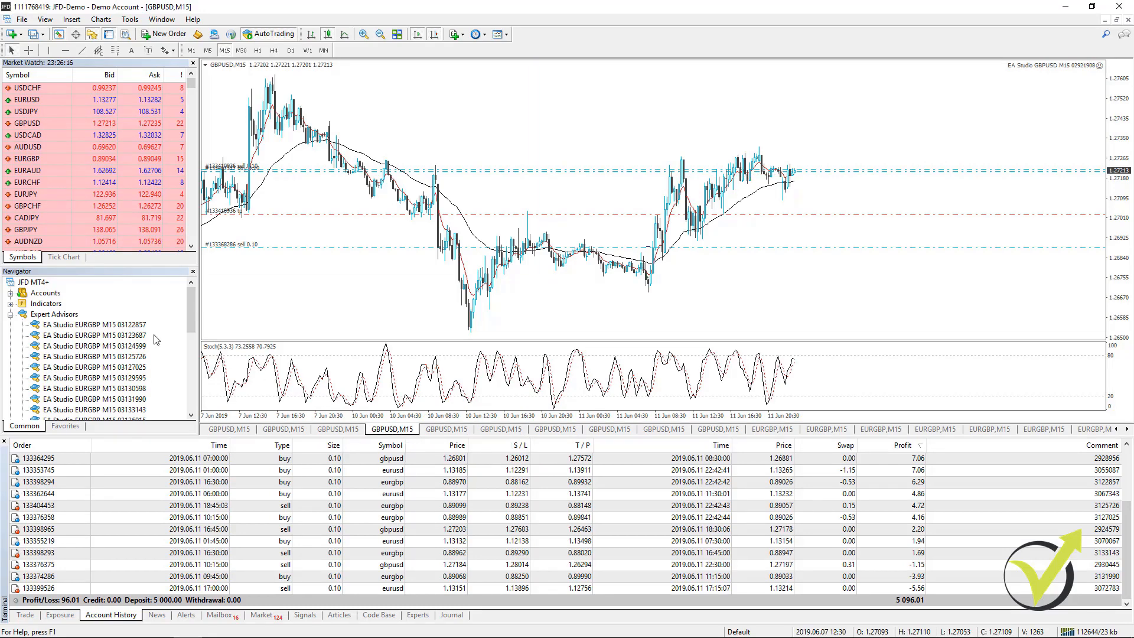
pyautogui.moveTo(601, 391)
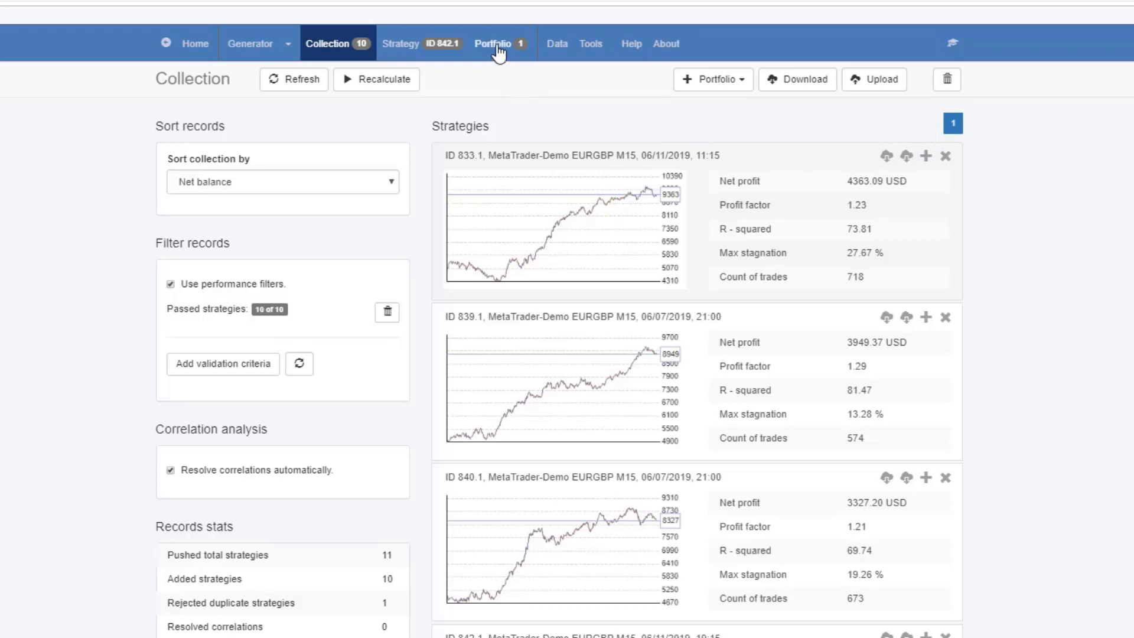
# In EA Studio, add the remaining EURGBP M15 strategies from the collection to the portfolio, starting with ID 839.1 and 840.1.
pyautogui.click(925, 319)
pyautogui.click(925, 478)
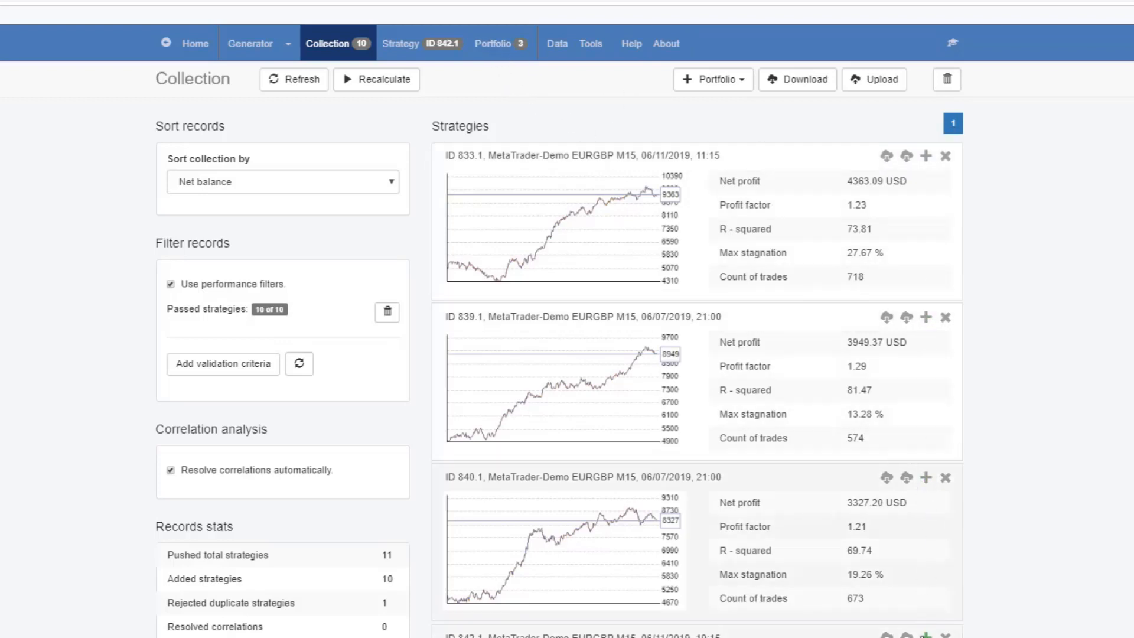
pyautogui.click(926, 634)
pyautogui.scroll(-10, 945, 413)
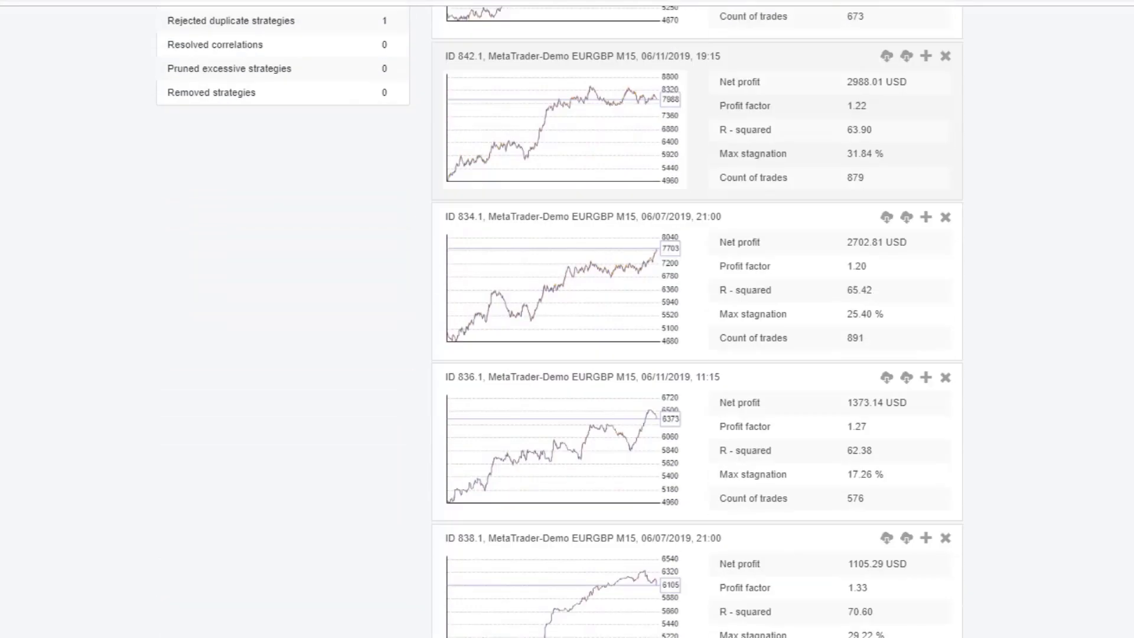
pyautogui.click(925, 179)
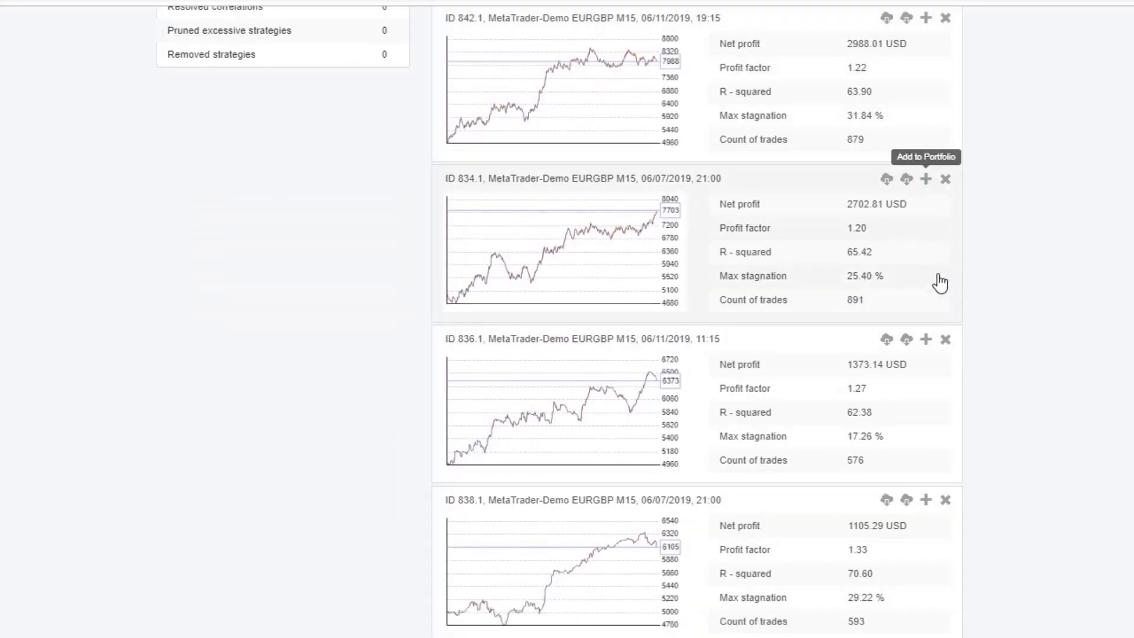
pyautogui.click(926, 339)
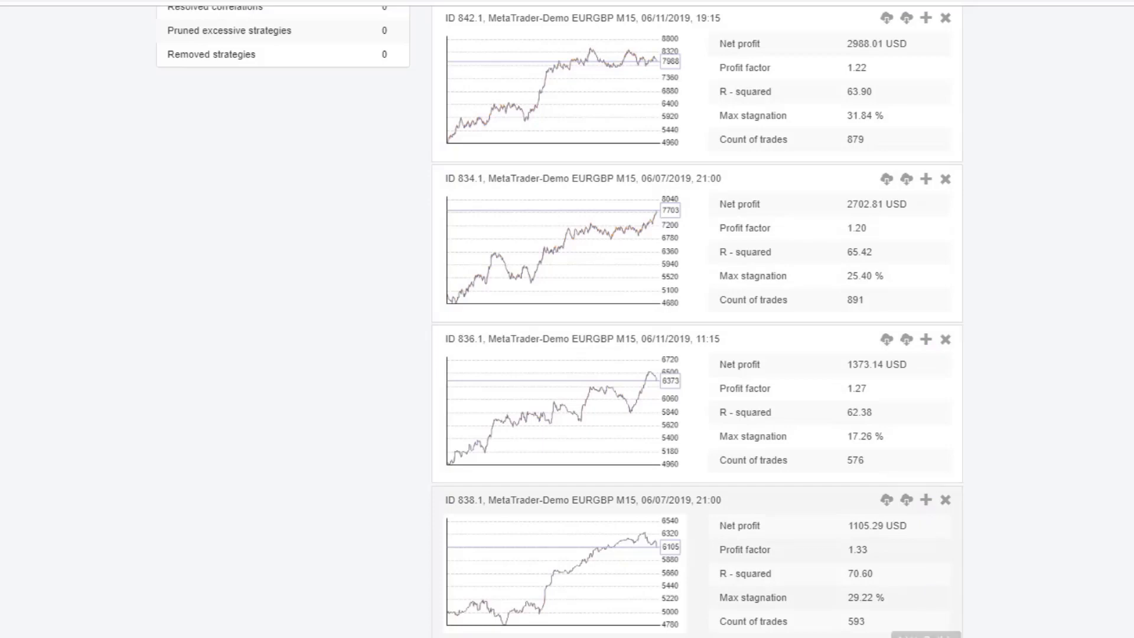
pyautogui.scroll(-4, 696, 322)
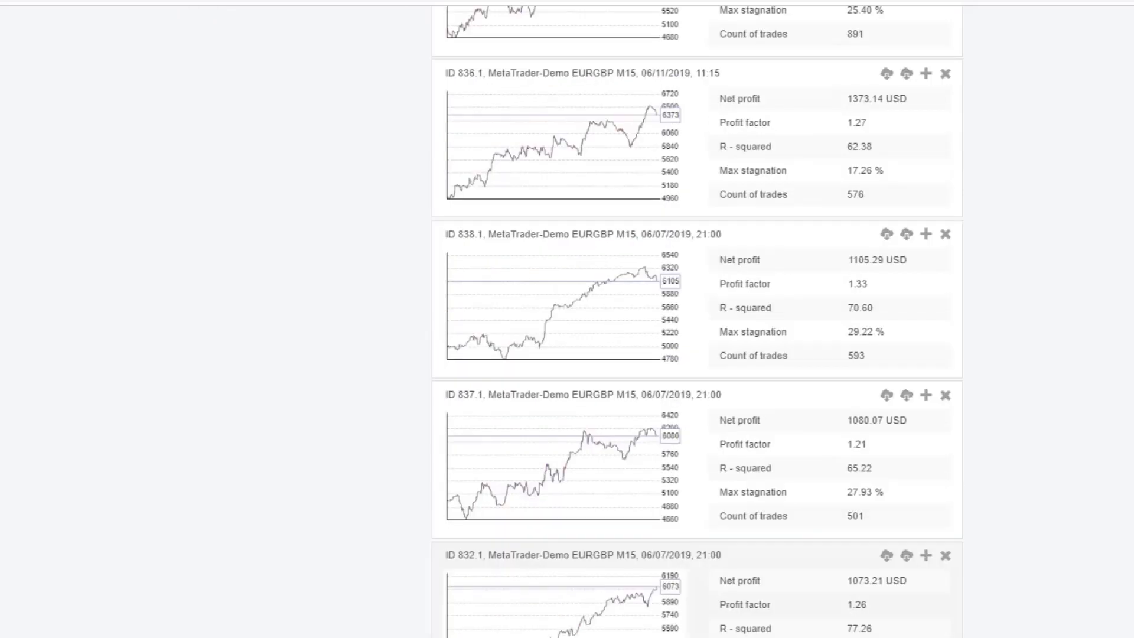
pyautogui.scroll(-1, 696, 322)
pyautogui.scroll(15, 697, 322)
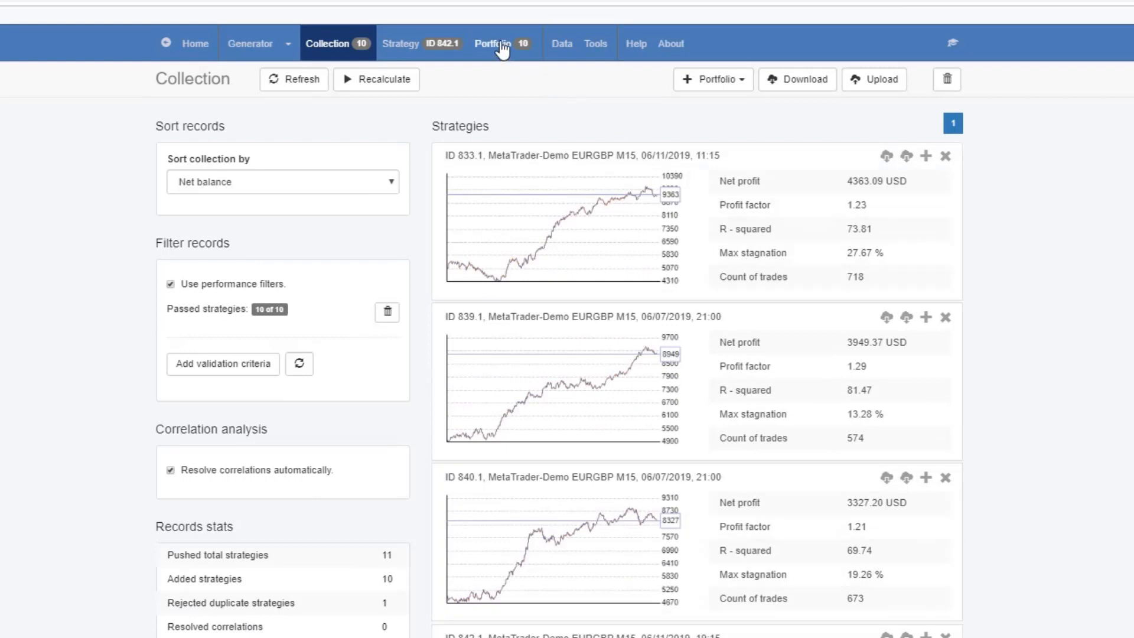
# Calculate the combined summary of the portfolio for MetaTrader-Demo, EURGBP, M15.
pyautogui.click(502, 47)
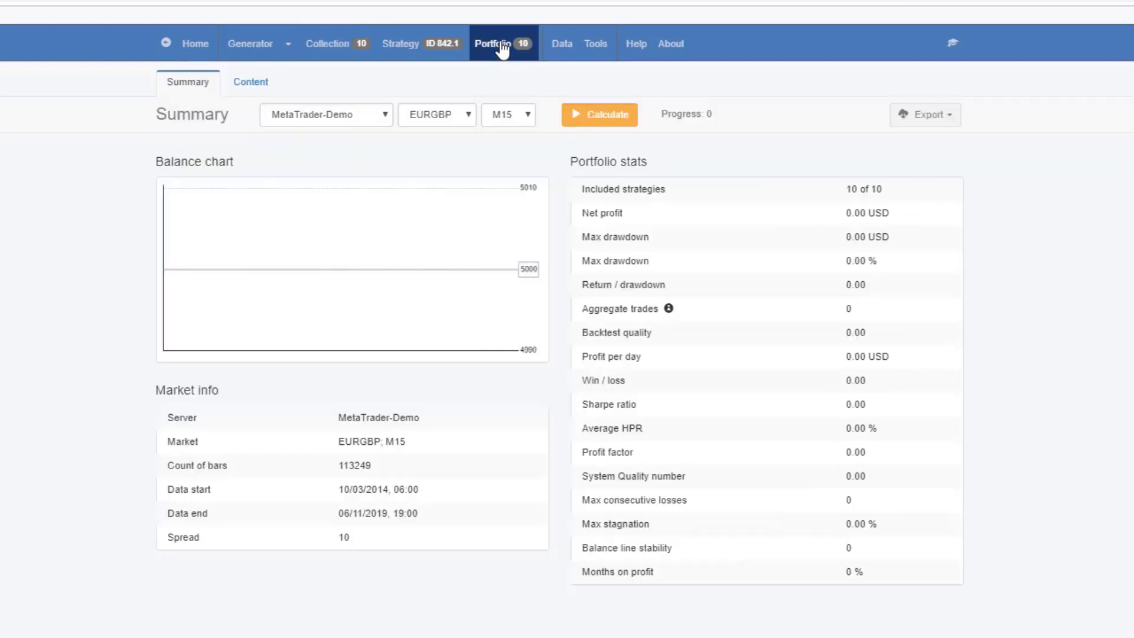
pyautogui.click(601, 116)
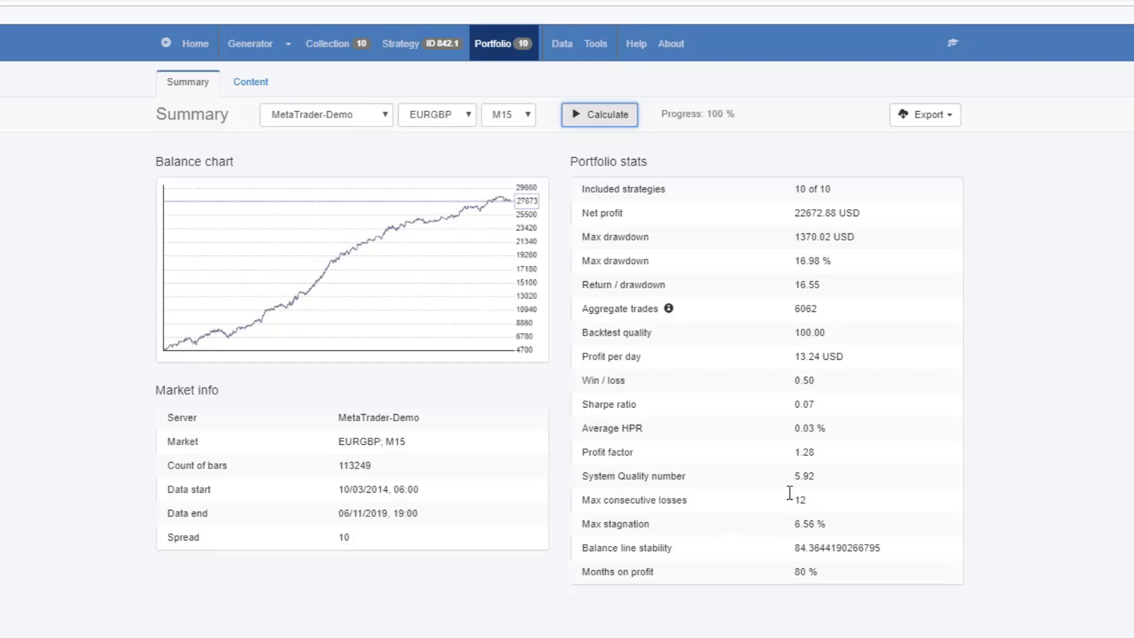
# Compare the individual strategies' balance charts, profit and stagnation in the editor and collection with the portfolio's combined stats.
pyautogui.click(422, 57)
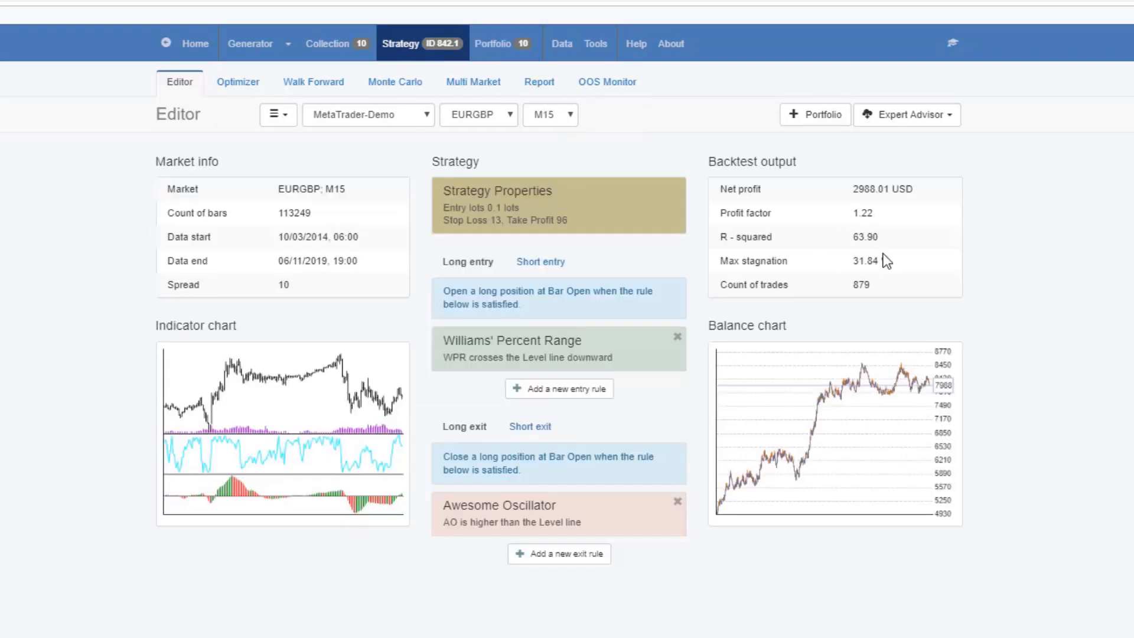
pyautogui.click(337, 47)
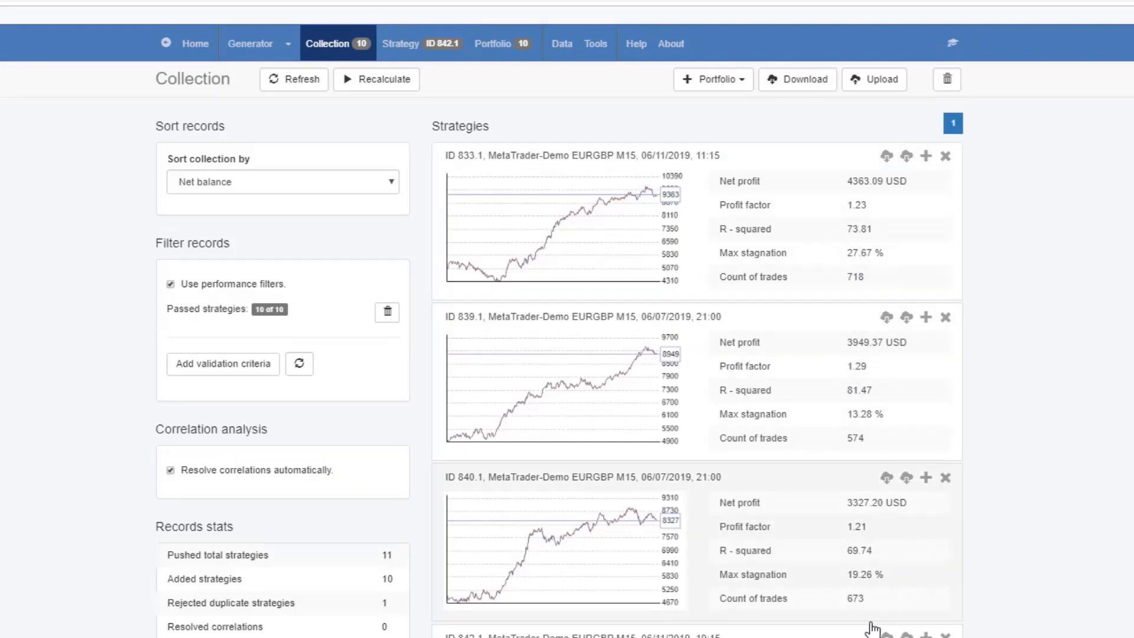
pyautogui.scroll(-5, 716, 565)
pyautogui.scroll(5, 717, 564)
pyautogui.click(493, 44)
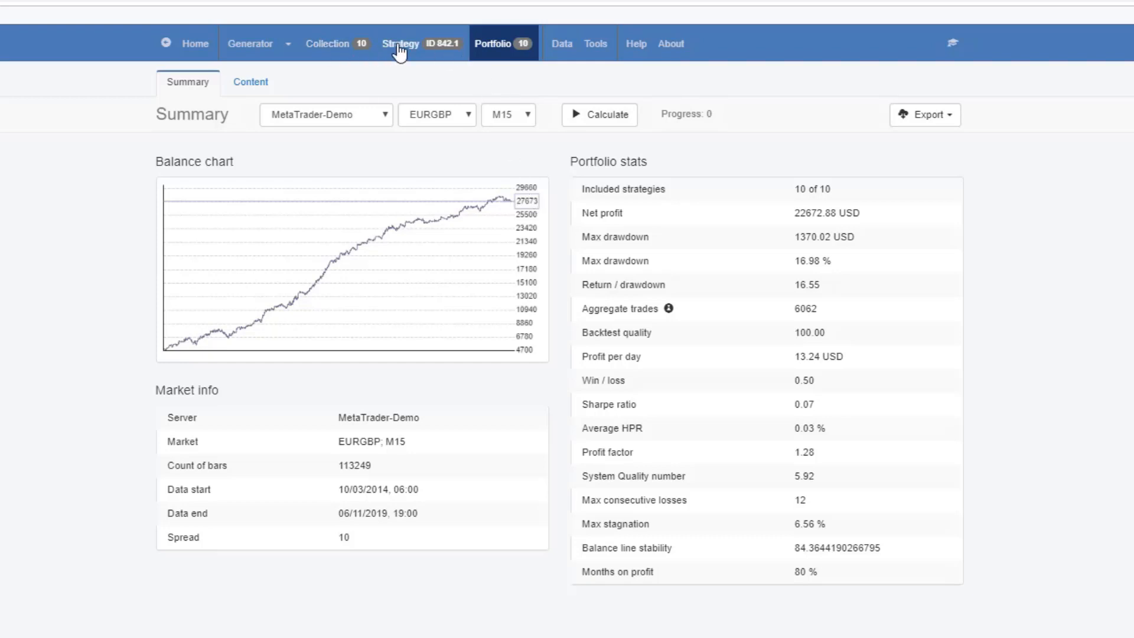
pyautogui.click(322, 43)
pyautogui.scroll(-1, 595, 531)
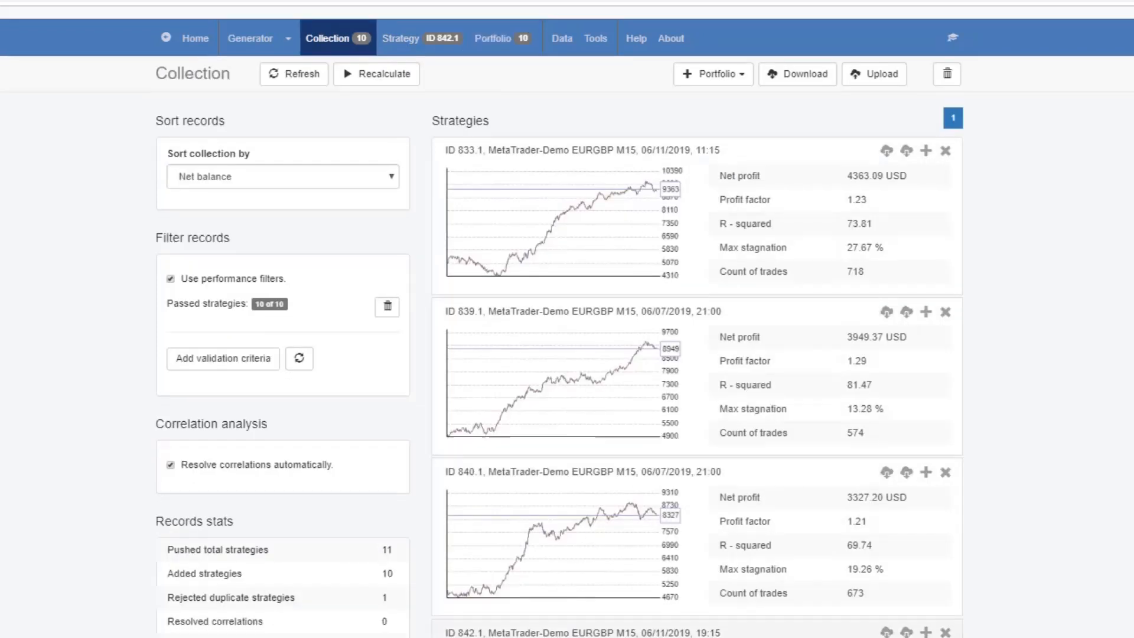
pyautogui.scroll(-2, 567, 331)
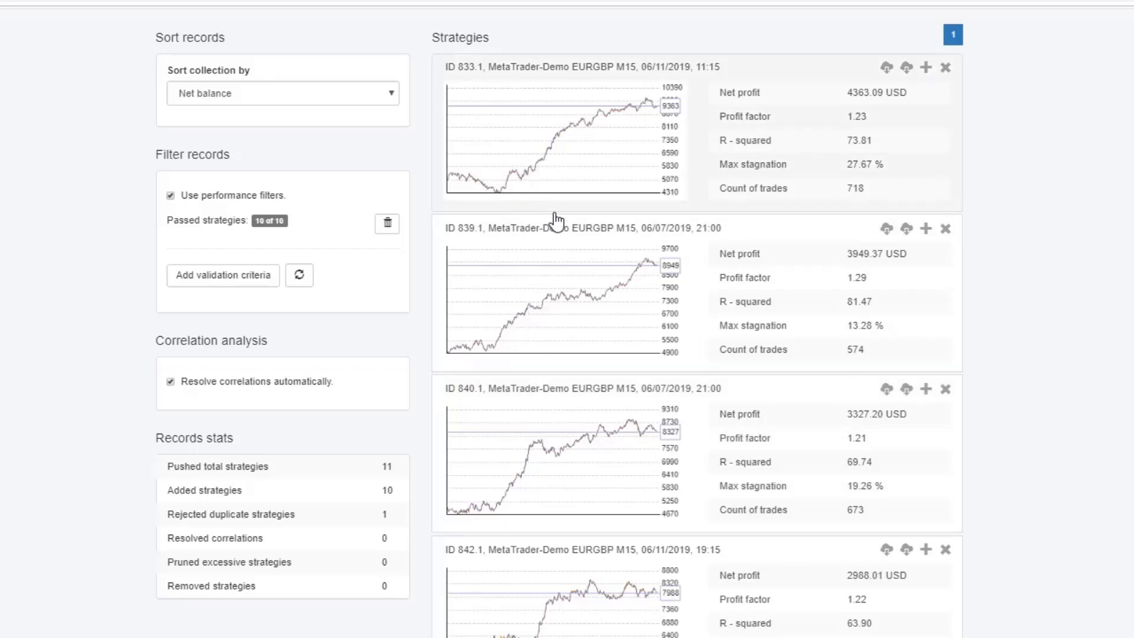
pyautogui.scroll(-6, 610, 581)
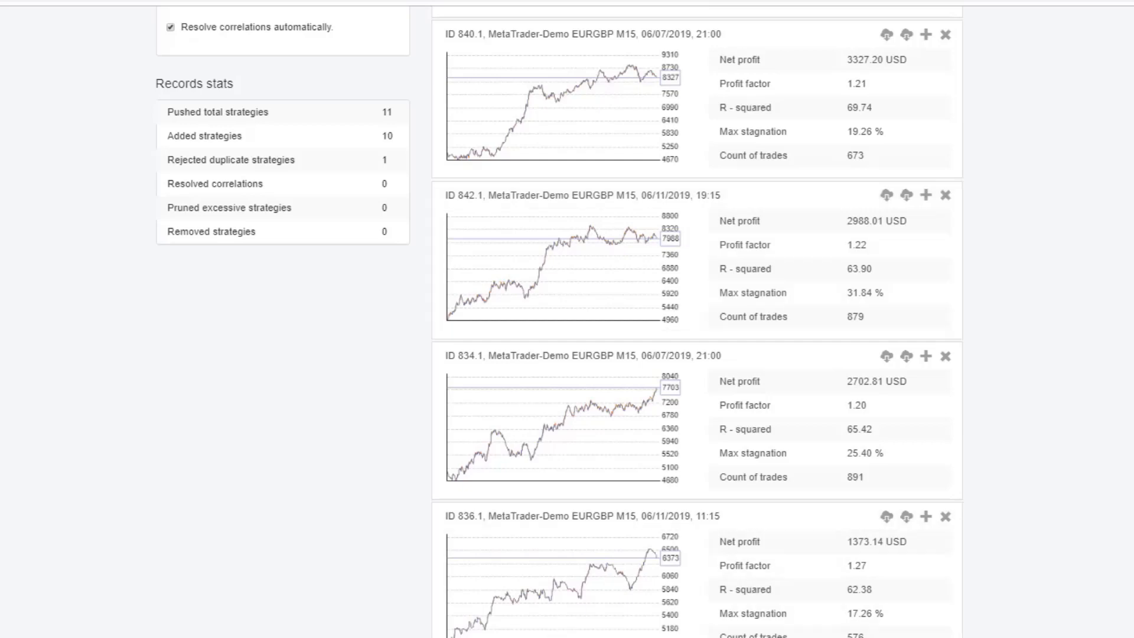
pyautogui.scroll(7, 616, 514)
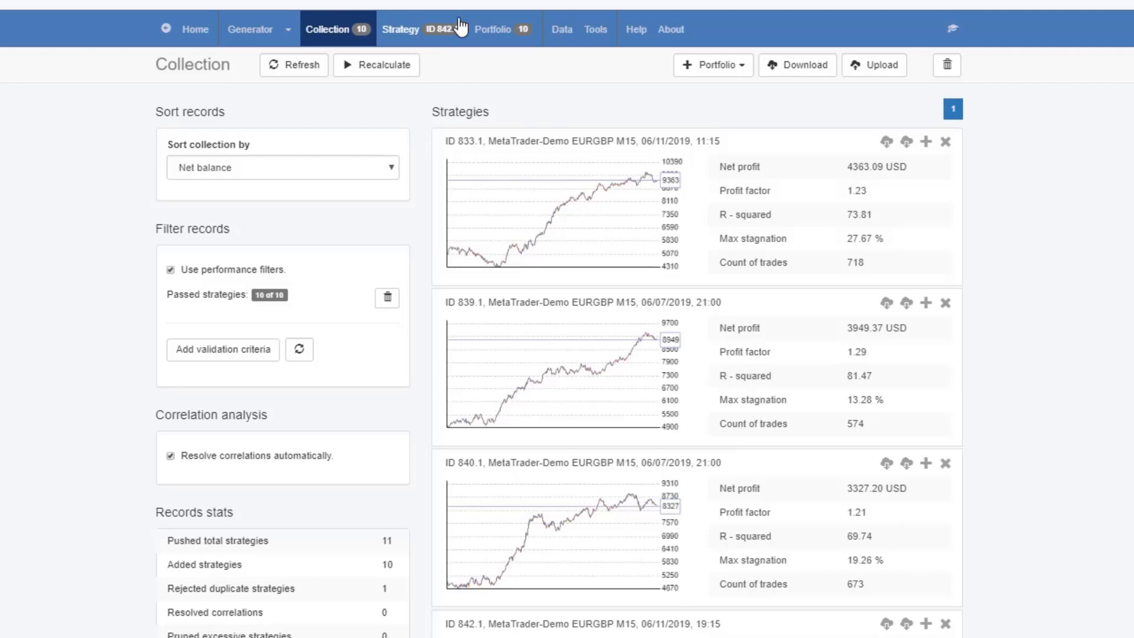
# Export the portfolio as a Portfolio Expert Hedging MT4.
pyautogui.click(495, 29)
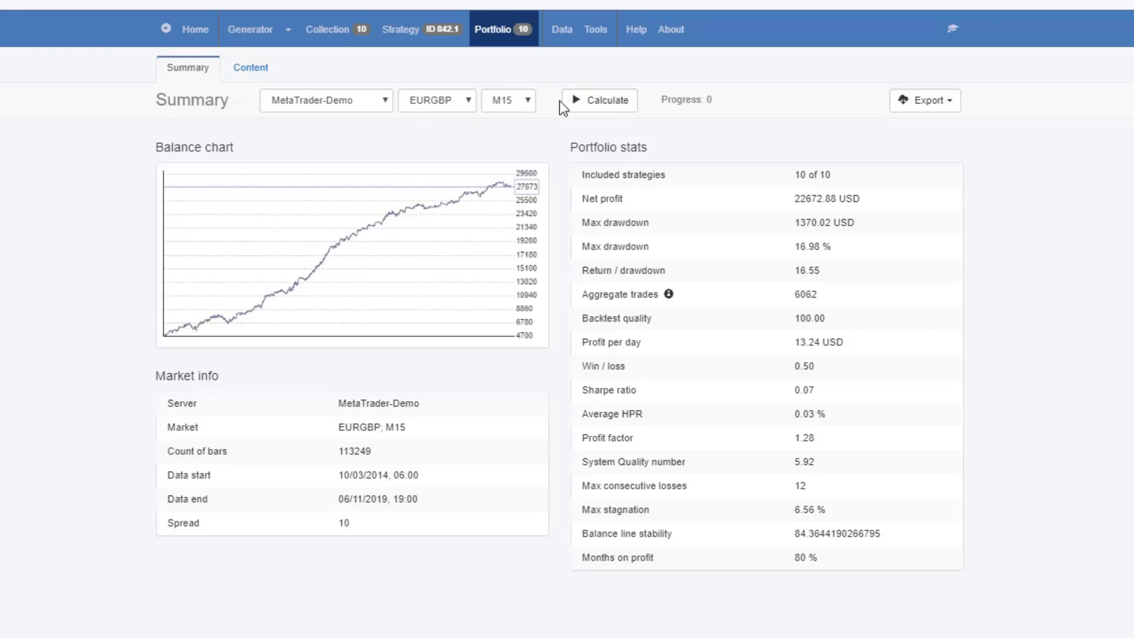
pyautogui.click(951, 117)
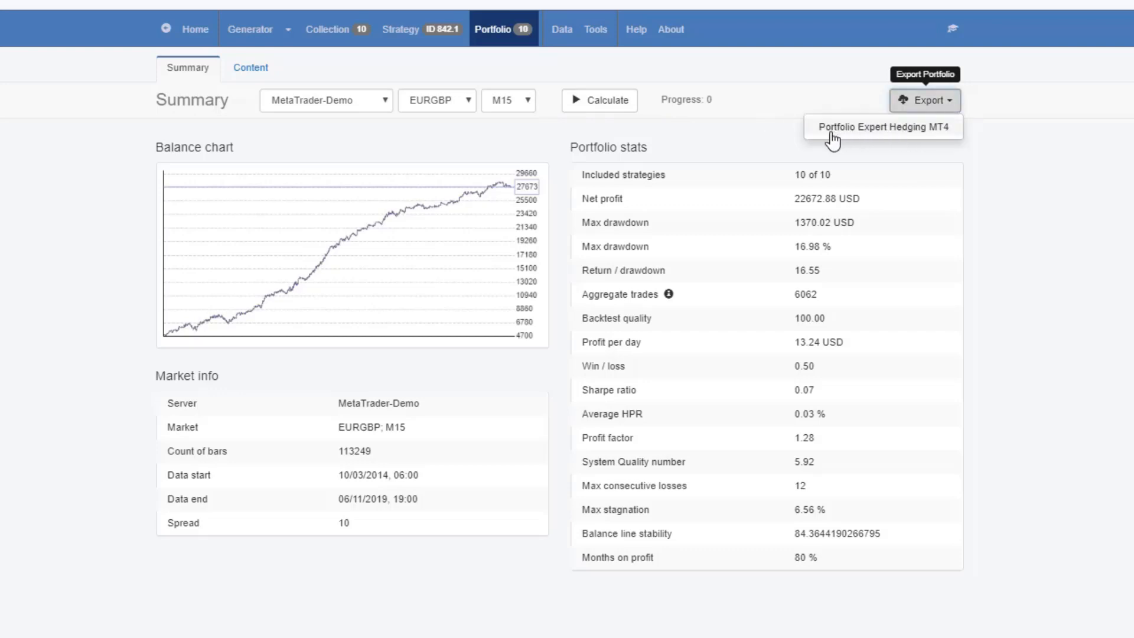
pyautogui.click(907, 136)
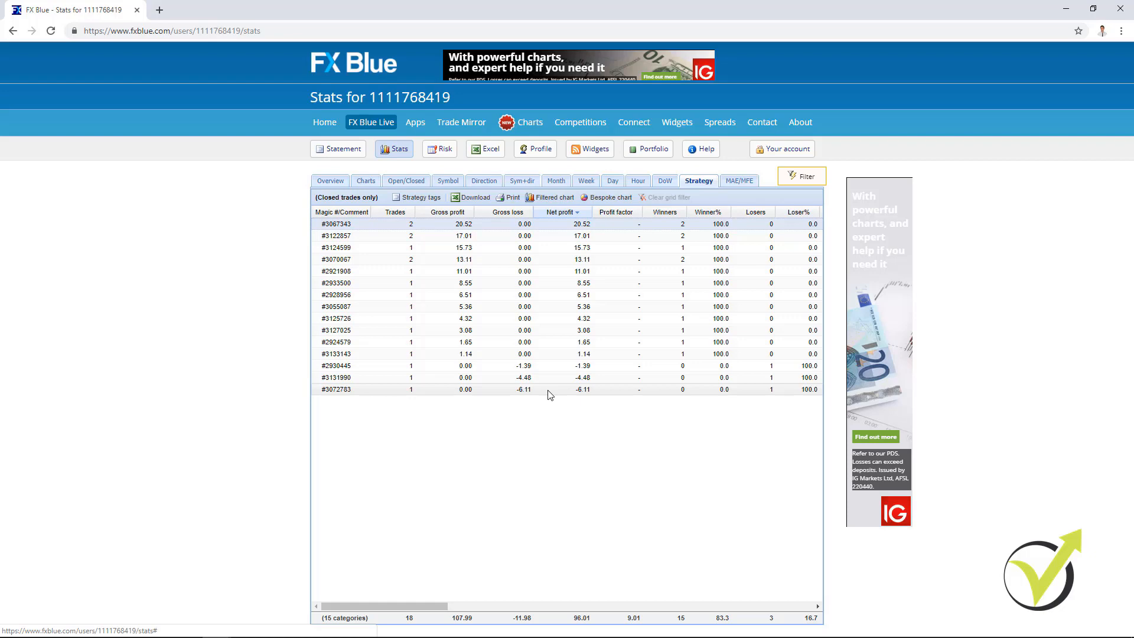
# Examine the closed-trade results per magic number in the FX Blue strategy stats, and return to EA Studio.
pyautogui.hotkey('alt', 'Tab')
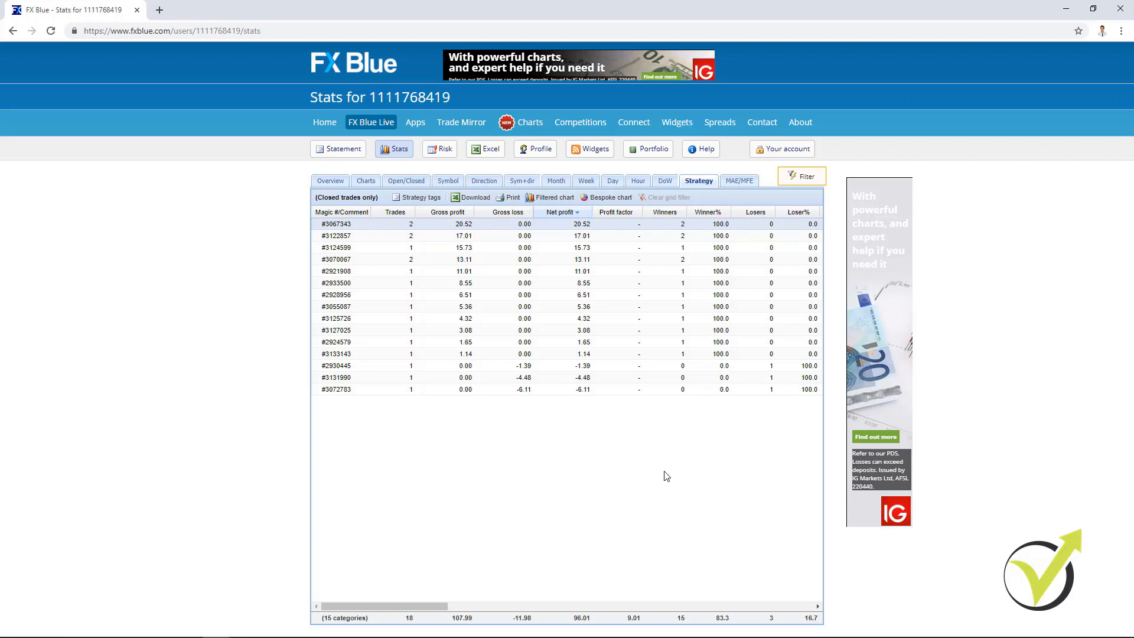
pyautogui.click(1064, 9)
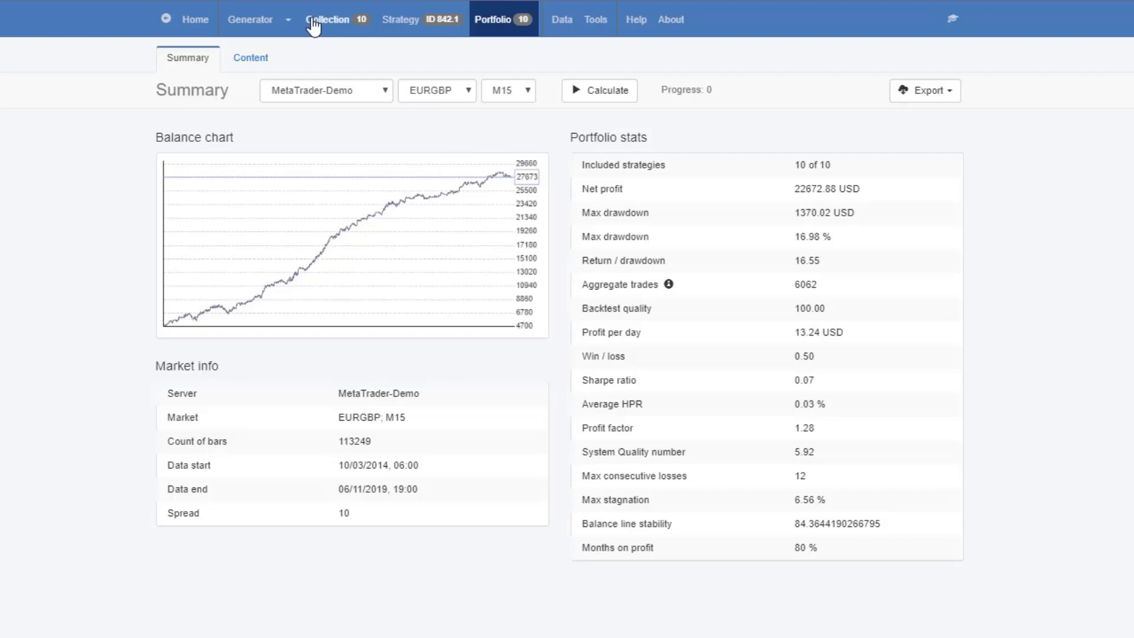
# Open the Generator settings to view the working minutes, search, out-of-sample and acceptance criteria options.
pyautogui.click(262, 20)
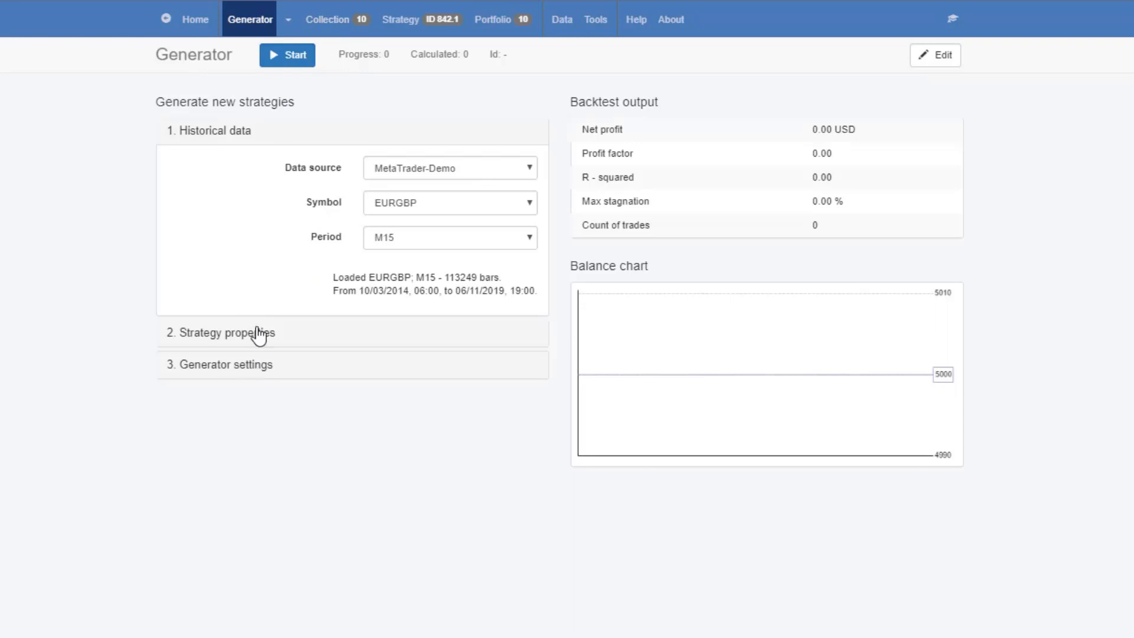
pyautogui.click(254, 366)
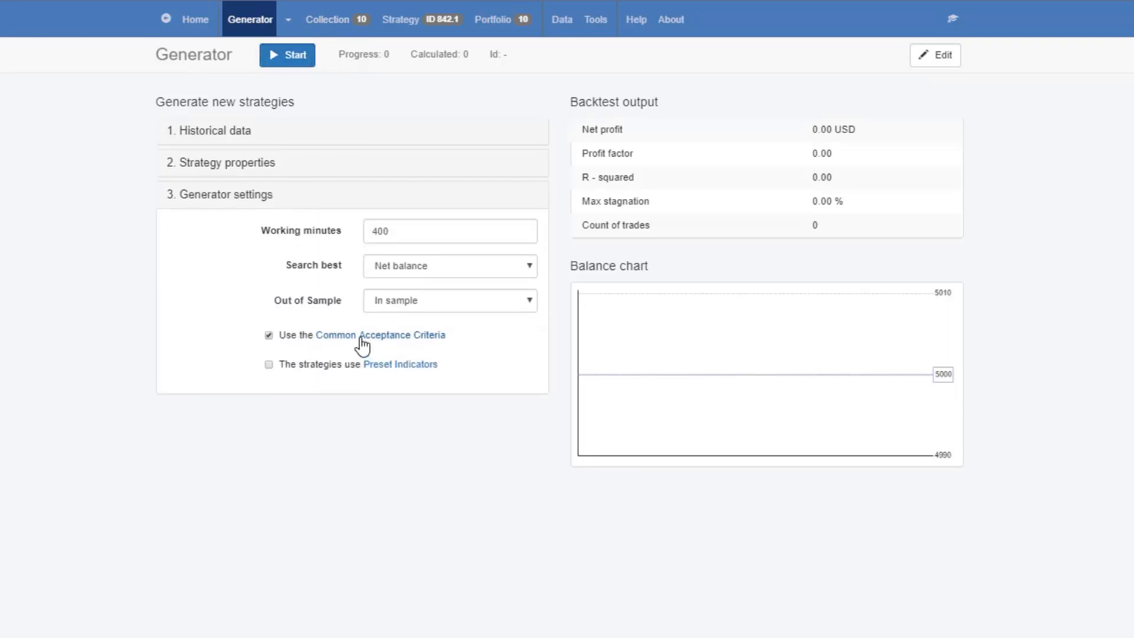
pyautogui.scroll(1, 383, 342)
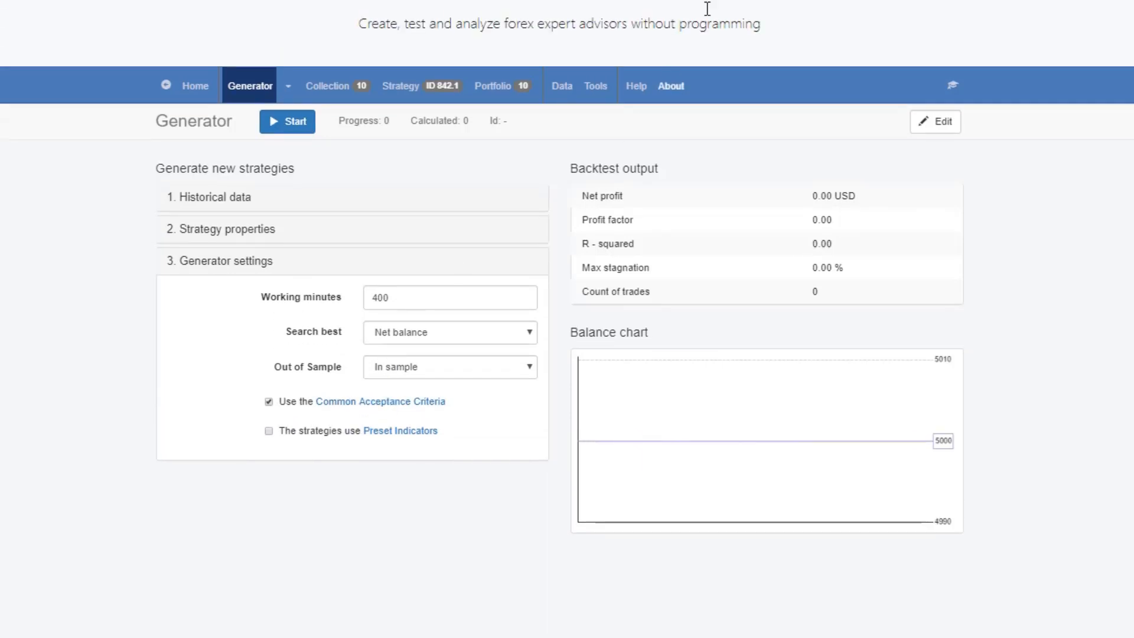